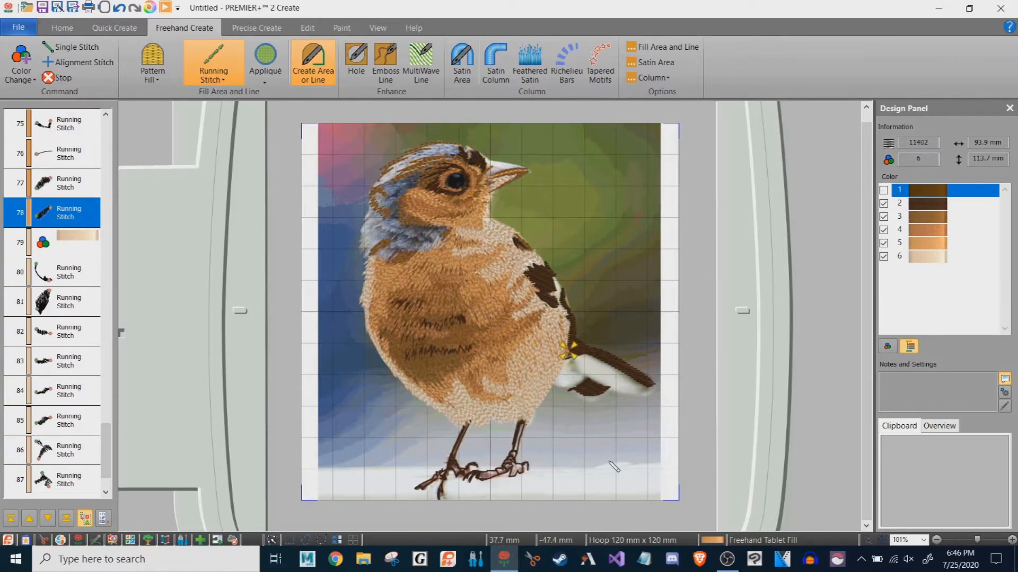
# - Insert a color change to Robison-Anton Rayon 40 thread 2343 Eggshell after the last running stitch
pyautogui.moveTo(106, 448); pyautogui.dragTo(105, 459)
pyautogui.click(69, 479)
pyautogui.click(20, 57)
pyautogui.click(345, 259)
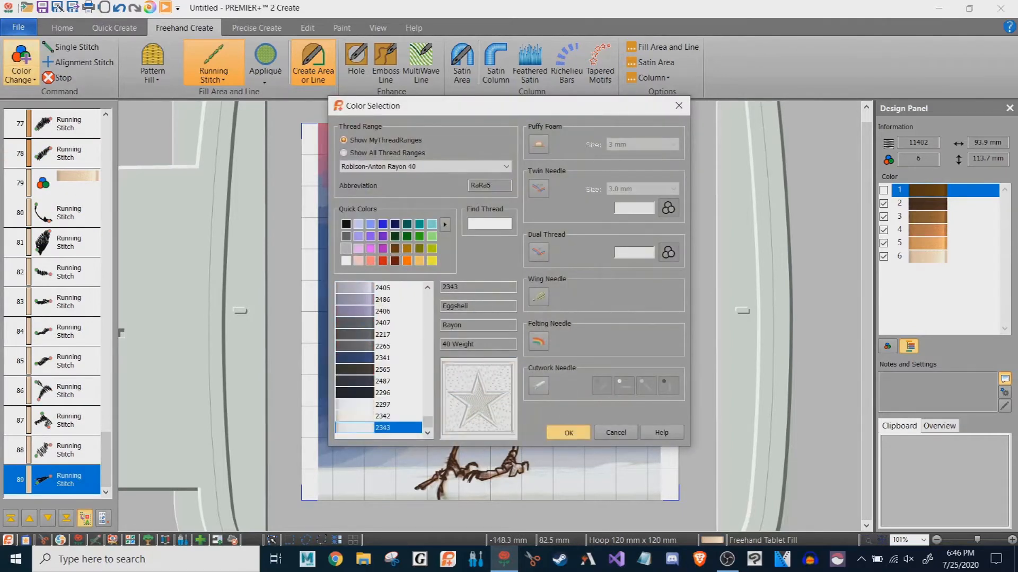
pyautogui.click(568, 432)
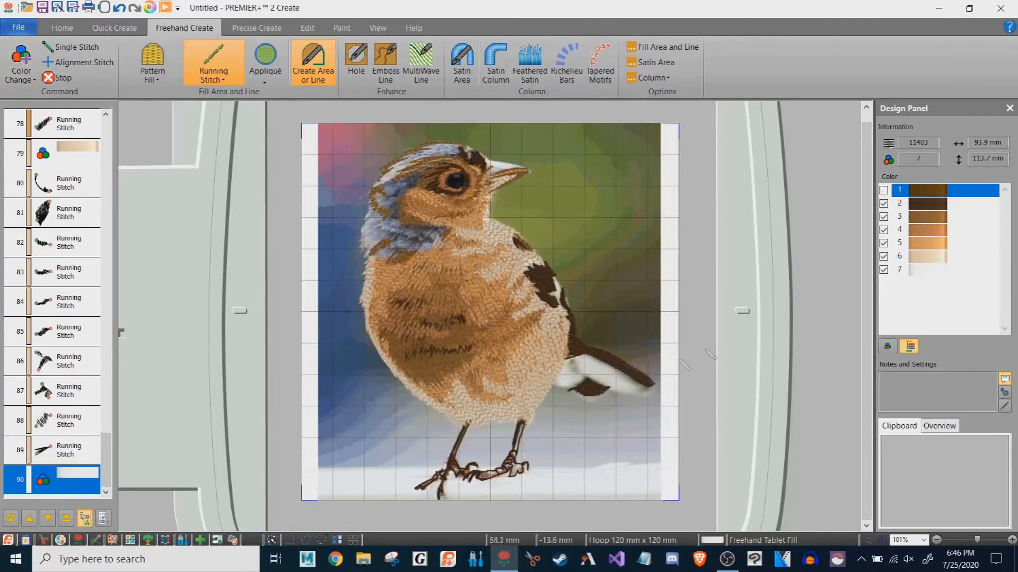
# - Hide the stitches of colors 2 to 6 so that only color 7 is displayed over the photo
pyautogui.click(884, 257)
pyautogui.click(883, 244)
pyautogui.click(884, 230)
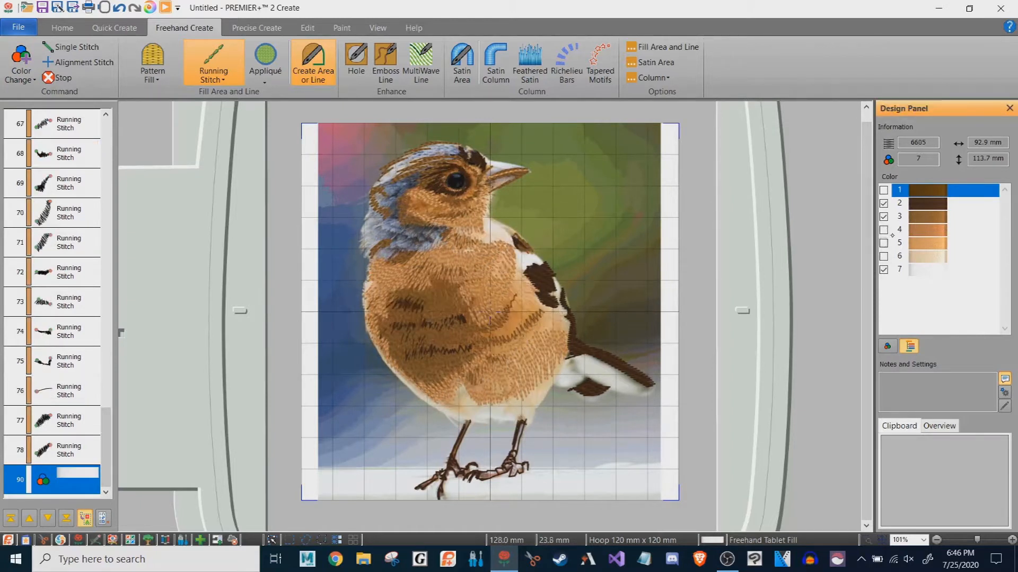
pyautogui.click(884, 216)
pyautogui.click(884, 204)
pyautogui.click(883, 190)
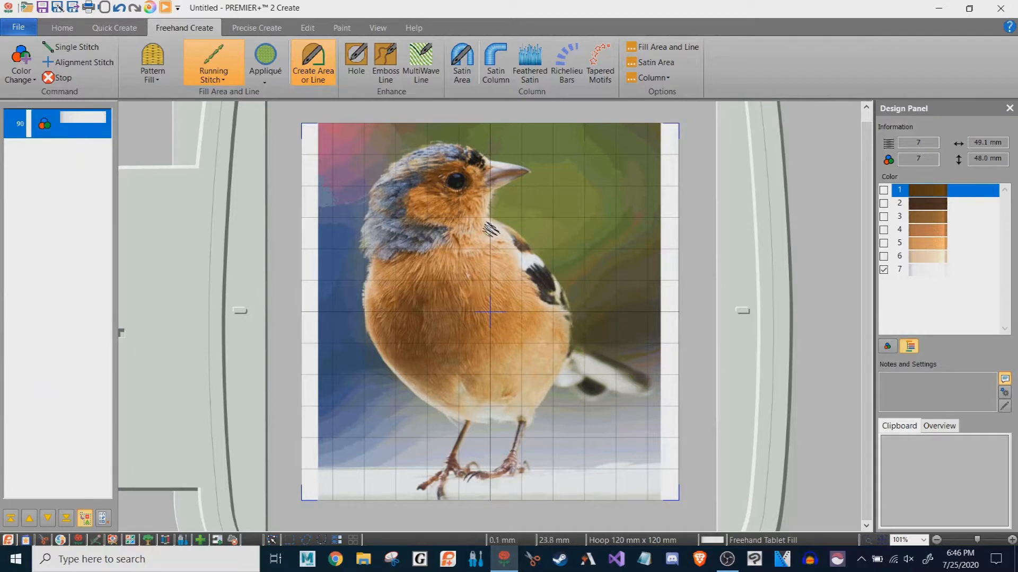
# - Draw white running stitches across the bird's neck, up the throat and over the light areas of the wing
pyautogui.moveTo(468, 231); pyautogui.dragTo(457, 229)
pyautogui.moveTo(457, 229); pyautogui.dragTo(494, 189)
pyautogui.moveTo(511, 240)
pyautogui.mouseDown()
pyautogui.moveTo(501, 229)
pyautogui.moveTo(526, 271)
pyautogui.moveTo(536, 265)
pyautogui.mouseUp()
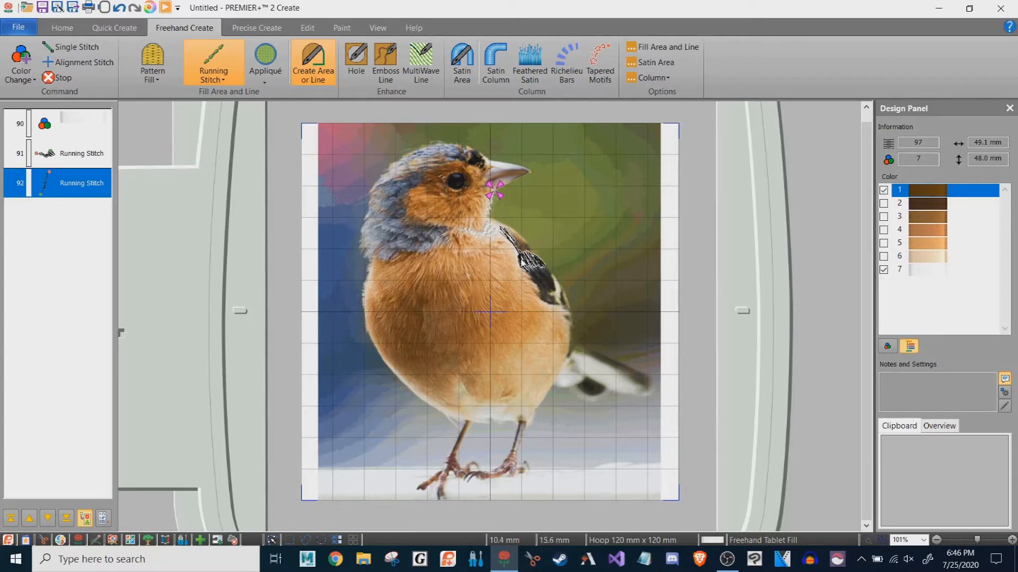
pyautogui.moveTo(521, 261); pyautogui.dragTo(521, 258)
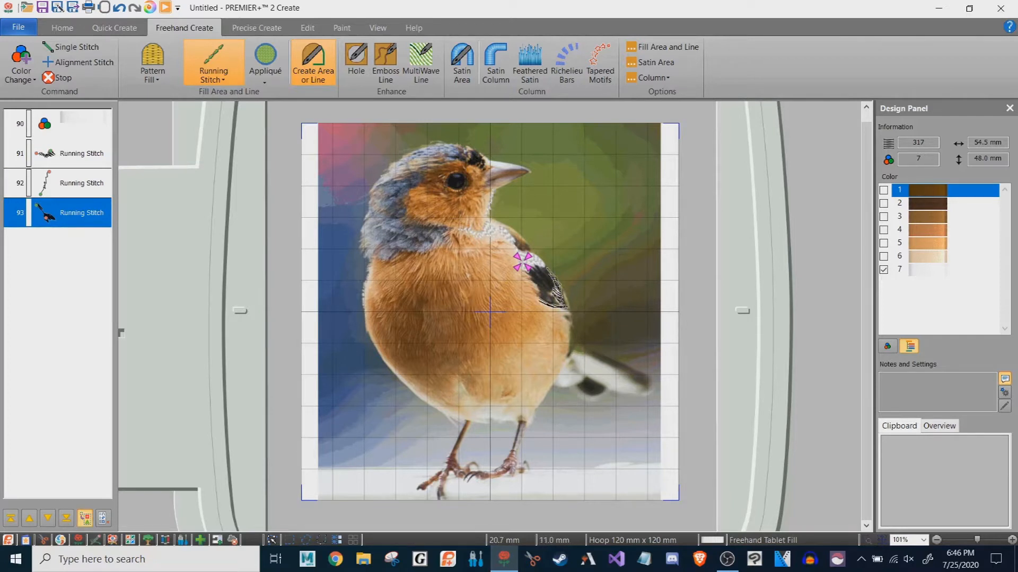
pyautogui.moveTo(567, 308); pyautogui.dragTo(570, 313)
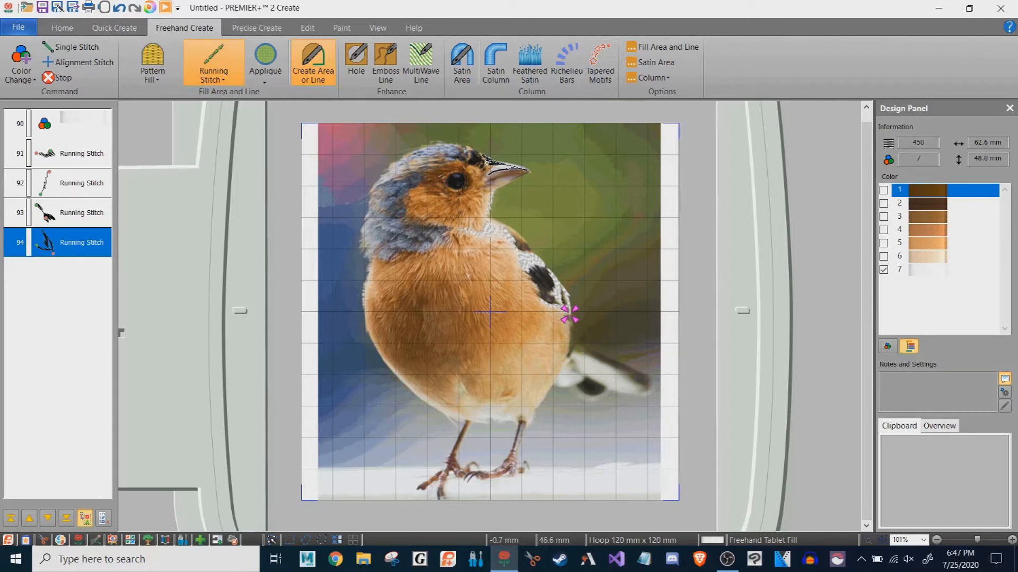
# - Add white running stitches on the upper beak, the breast's outer edge, the lower belly, the tail and both legs
pyautogui.moveTo(490, 168); pyautogui.dragTo(530, 170)
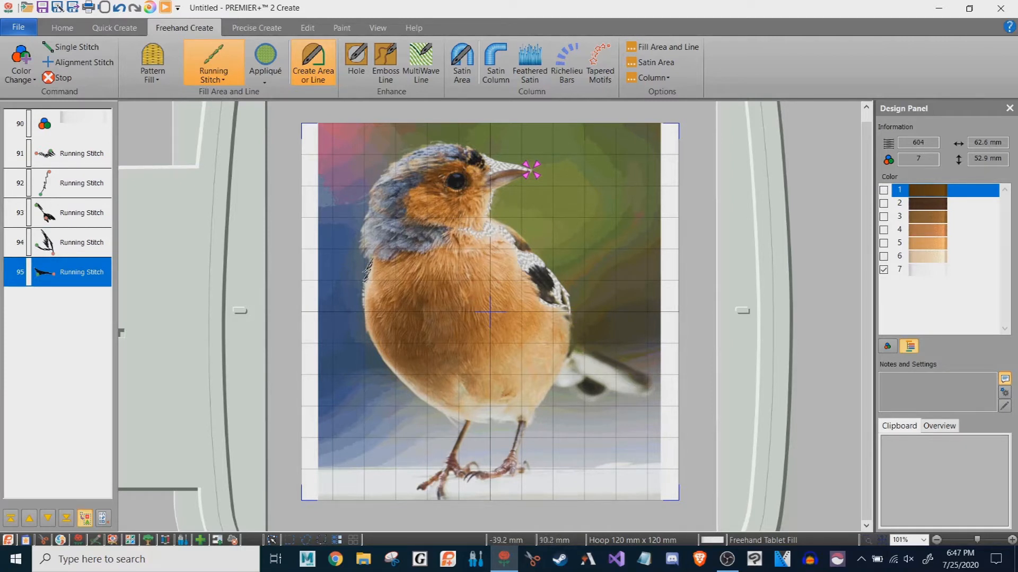
pyautogui.moveTo(368, 260); pyautogui.dragTo(373, 342)
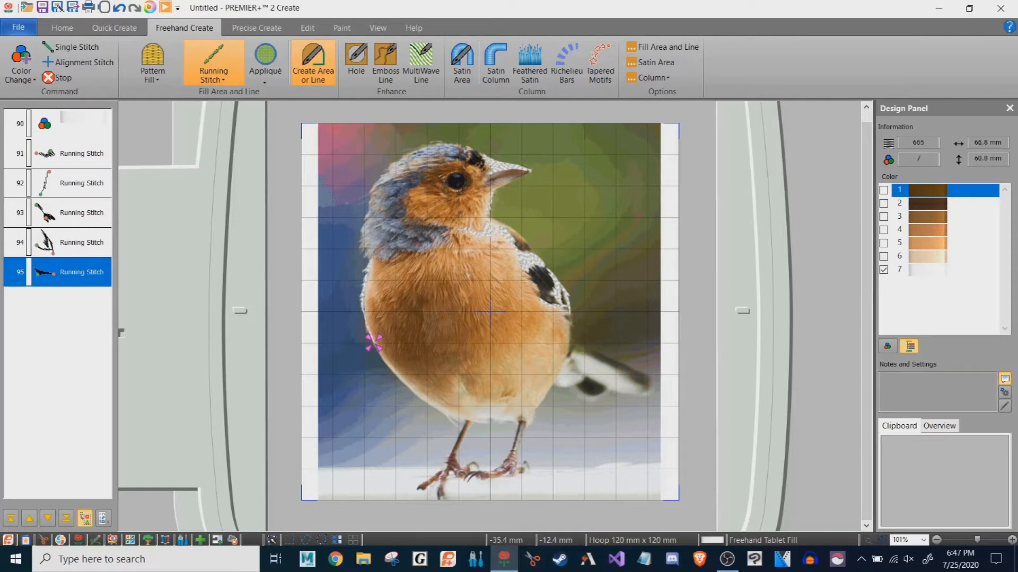
pyautogui.moveTo(448, 416)
pyautogui.mouseDown()
pyautogui.moveTo(440, 410)
pyautogui.moveTo(509, 421)
pyautogui.mouseUp()
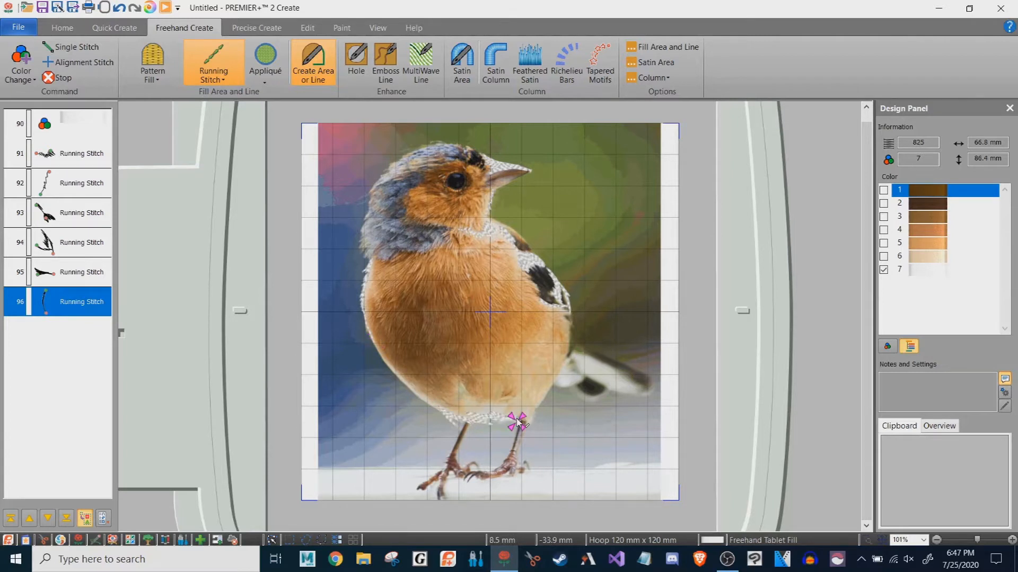
pyautogui.moveTo(569, 355)
pyautogui.mouseDown()
pyautogui.moveTo(555, 384)
pyautogui.moveTo(586, 379)
pyautogui.moveTo(556, 382)
pyautogui.moveTo(566, 362)
pyautogui.moveTo(566, 385)
pyautogui.moveTo(583, 377)
pyautogui.moveTo(578, 349)
pyautogui.moveTo(596, 385)
pyautogui.moveTo(596, 375)
pyautogui.moveTo(625, 388)
pyautogui.moveTo(626, 376)
pyautogui.moveTo(645, 397)
pyautogui.moveTo(639, 389)
pyautogui.moveTo(655, 389)
pyautogui.moveTo(630, 397)
pyautogui.moveTo(598, 379)
pyautogui.moveTo(625, 396)
pyautogui.moveTo(654, 391)
pyautogui.moveTo(629, 395)
pyautogui.moveTo(658, 402)
pyautogui.moveTo(560, 373)
pyautogui.mouseUp()
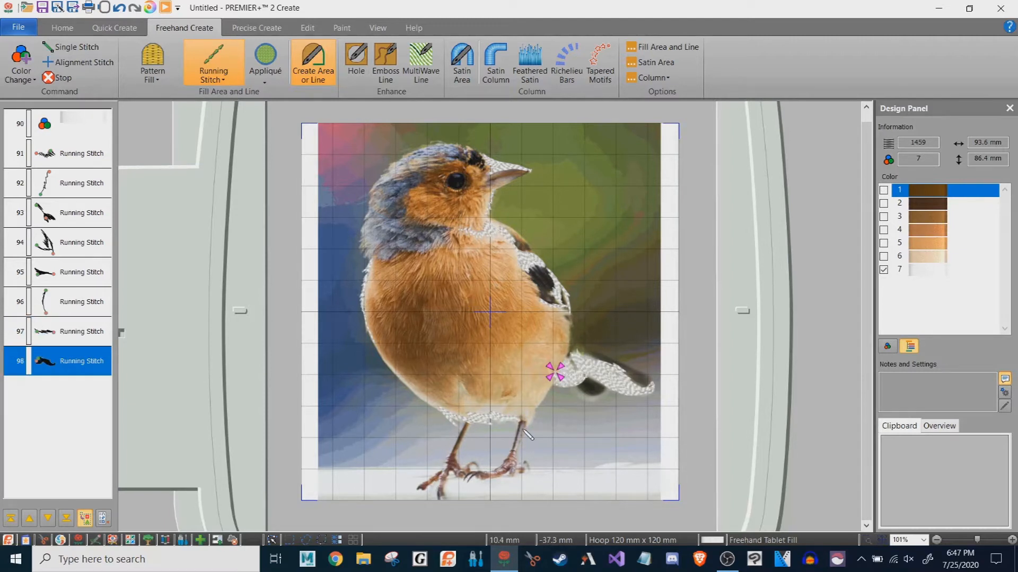
pyautogui.moveTo(522, 427)
pyautogui.mouseDown()
pyautogui.moveTo(514, 473)
pyautogui.moveTo(515, 465)
pyautogui.moveTo(494, 475)
pyautogui.moveTo(517, 466)
pyautogui.mouseUp()
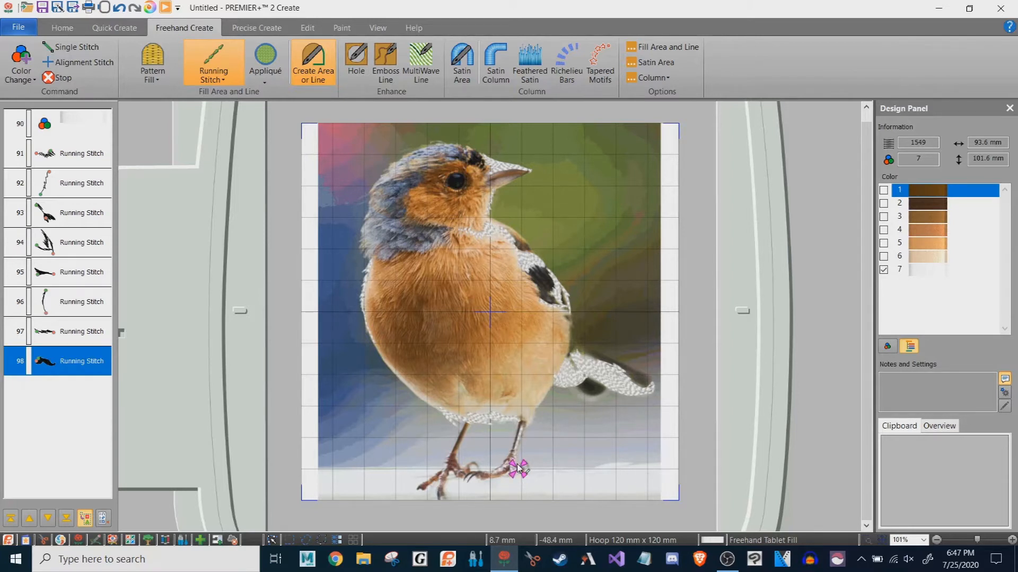
pyautogui.moveTo(442, 479)
pyautogui.mouseDown()
pyautogui.moveTo(439, 489)
pyautogui.moveTo(465, 434)
pyautogui.moveTo(456, 443)
pyautogui.mouseUp()
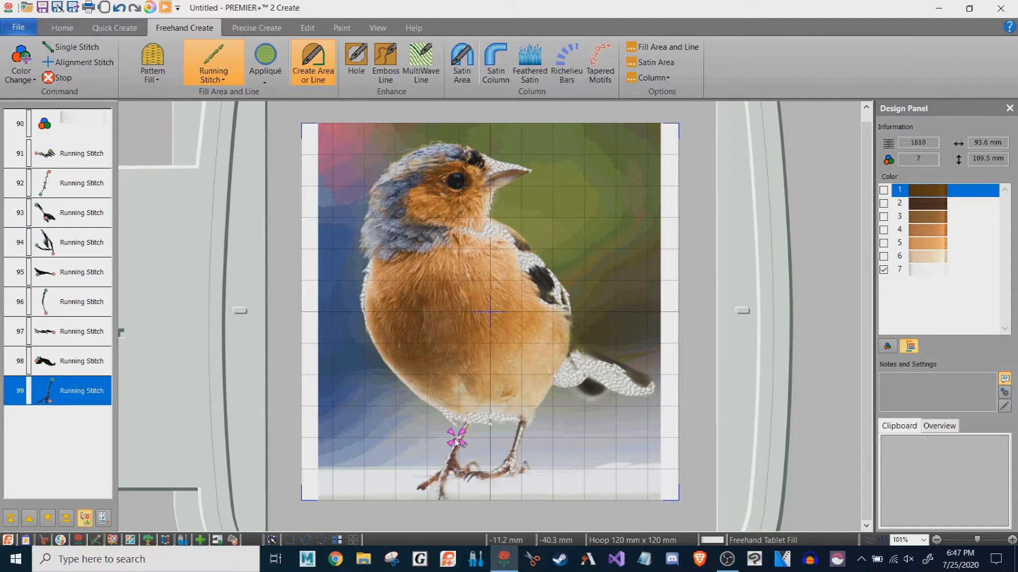
# - Display the stitches of all seven colors together
pyautogui.click(883, 256)
pyautogui.click(883, 243)
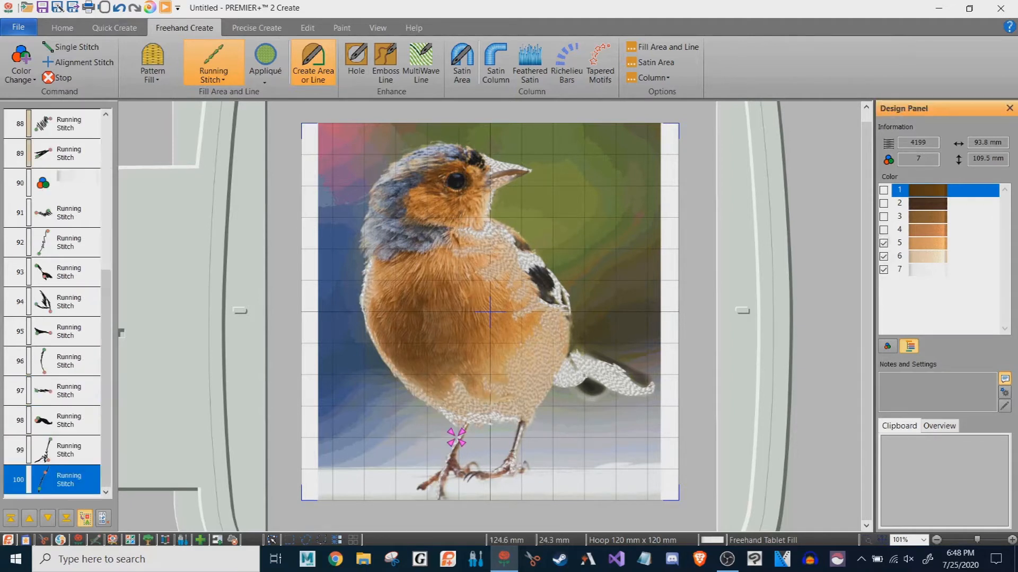
pyautogui.click(883, 229)
pyautogui.click(883, 217)
pyautogui.click(883, 203)
pyautogui.click(883, 190)
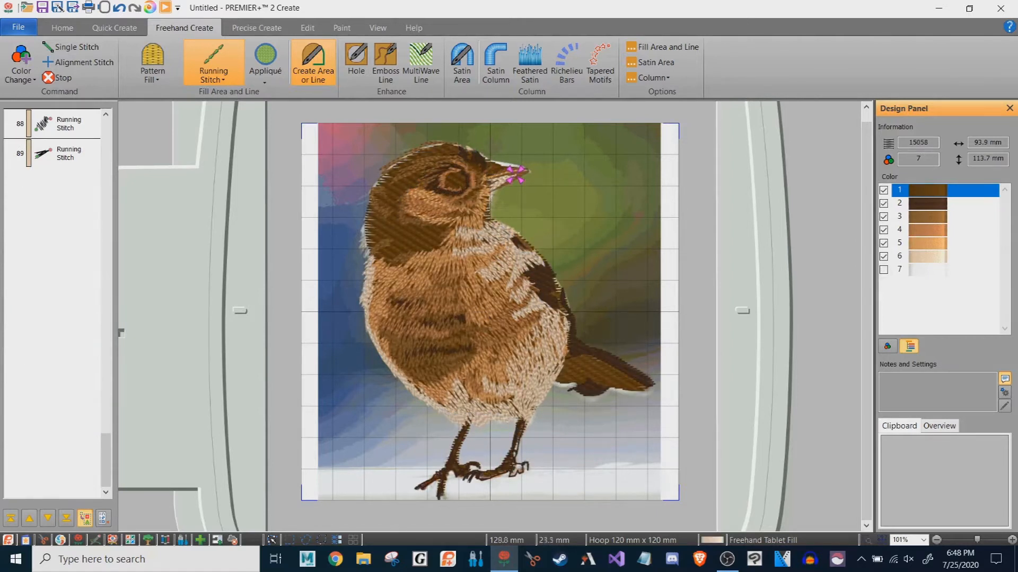
pyautogui.click(883, 269)
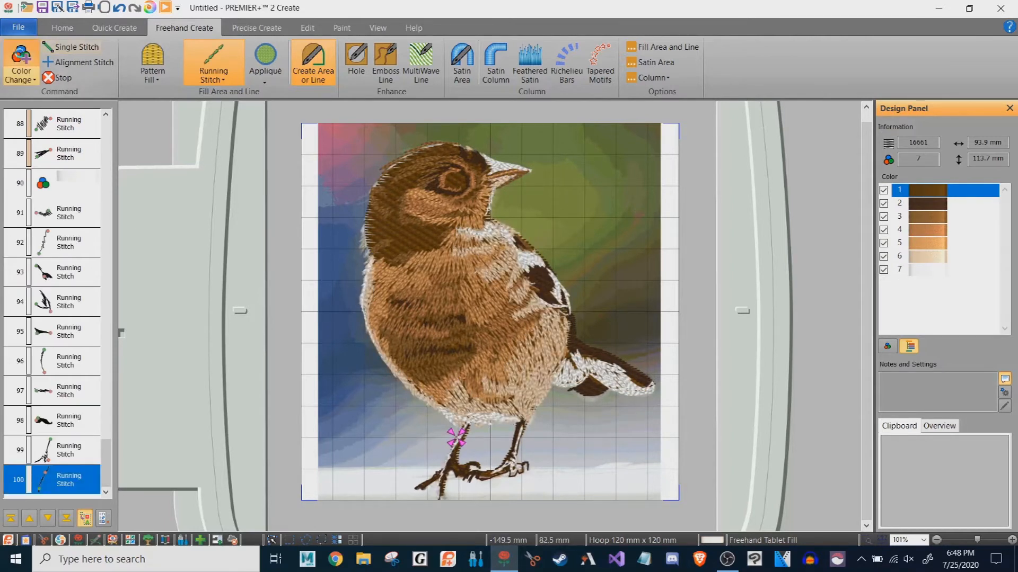
# - Insert a color change to the black quick color after the last white running stitch
pyautogui.click(21, 56)
pyautogui.click(345, 223)
pyautogui.click(567, 433)
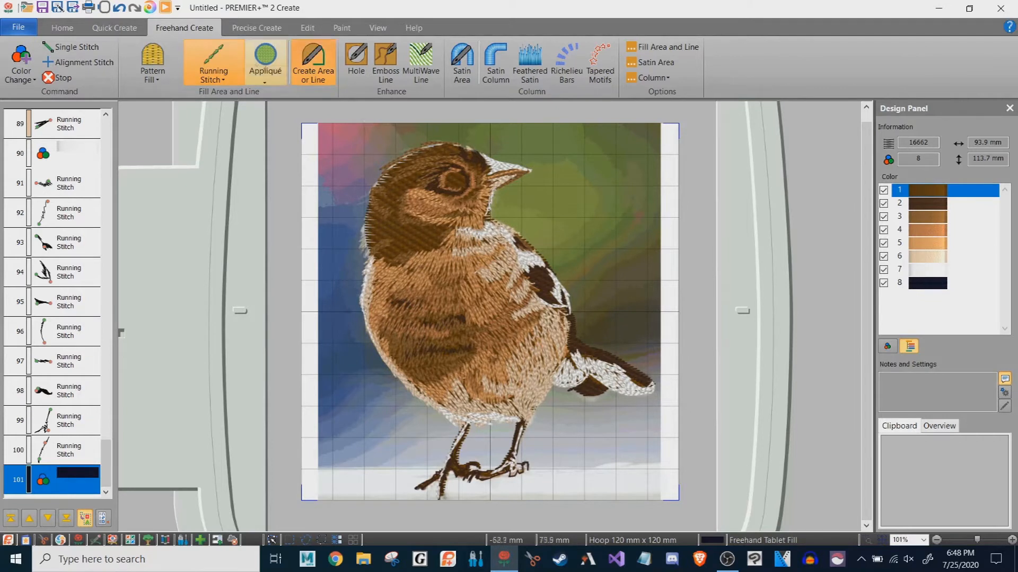
# - Hide color 1 and draw a dark Pattern Fill area covering the bird's eye
pyautogui.click(218, 46)
pyautogui.moveTo(448, 178); pyautogui.dragTo(477, 184)
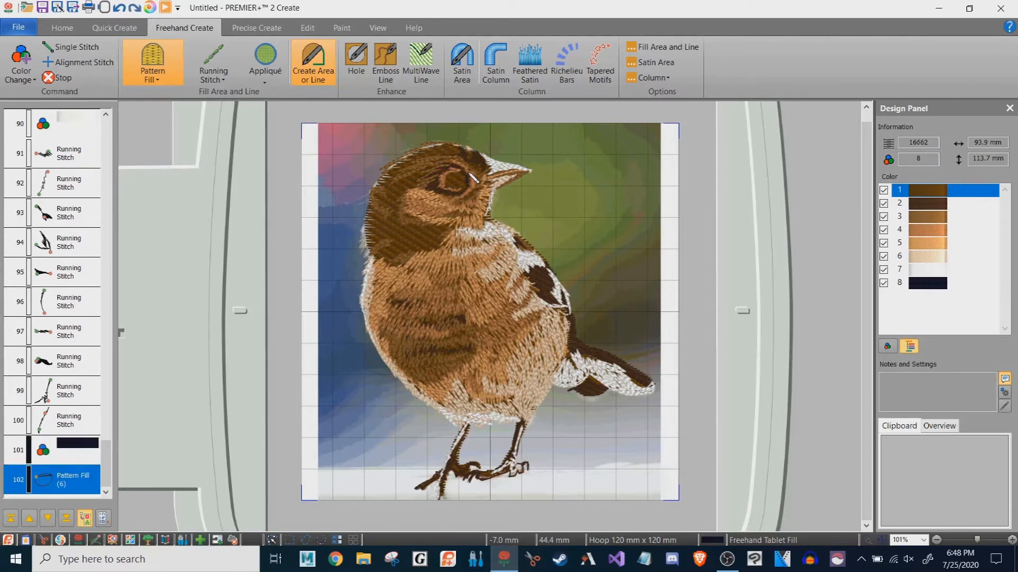
pyautogui.hotkey('ctrl', 'z')
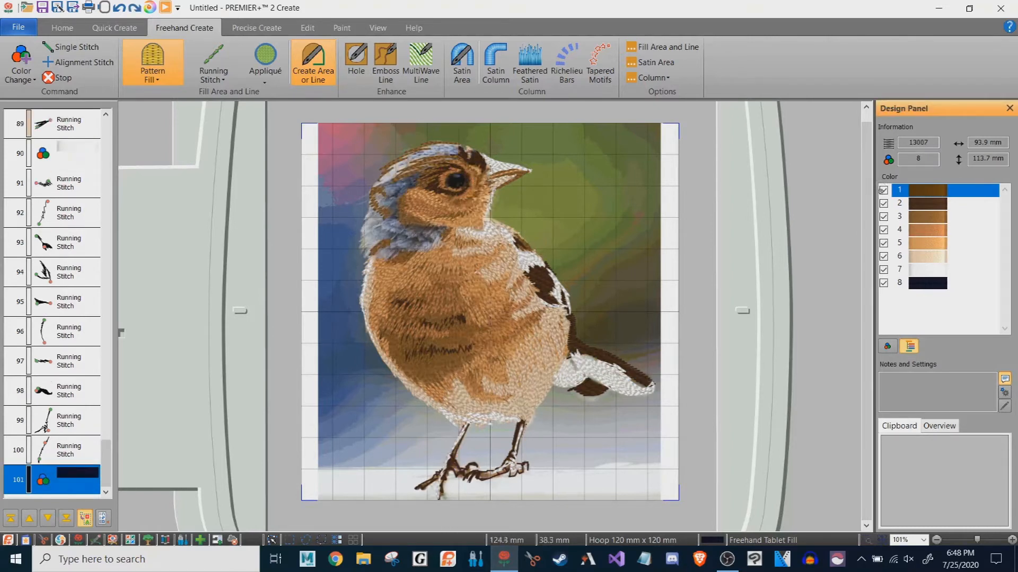
pyautogui.click(883, 189)
pyautogui.click(451, 173)
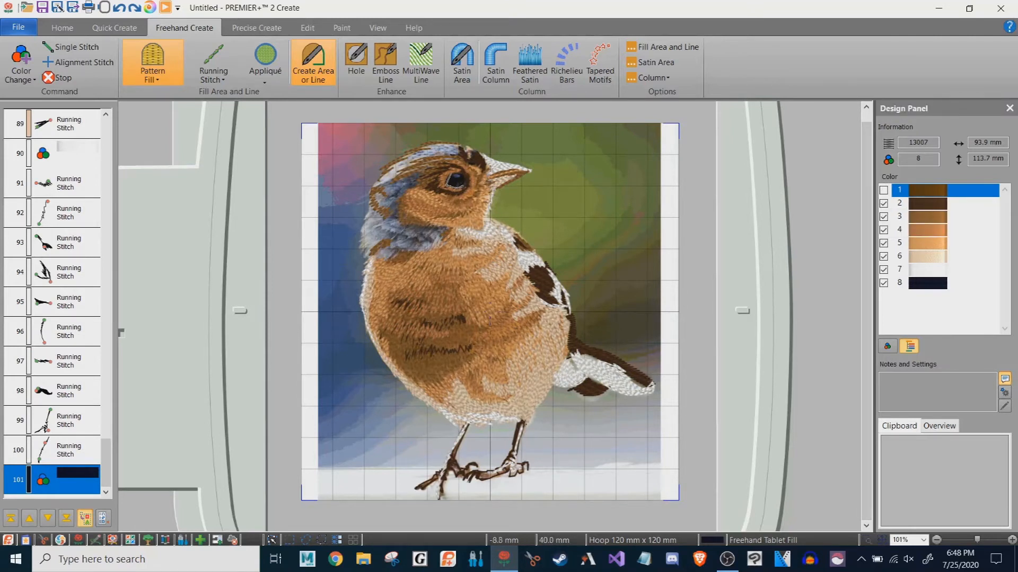
pyautogui.moveTo(448, 177); pyautogui.dragTo(443, 185)
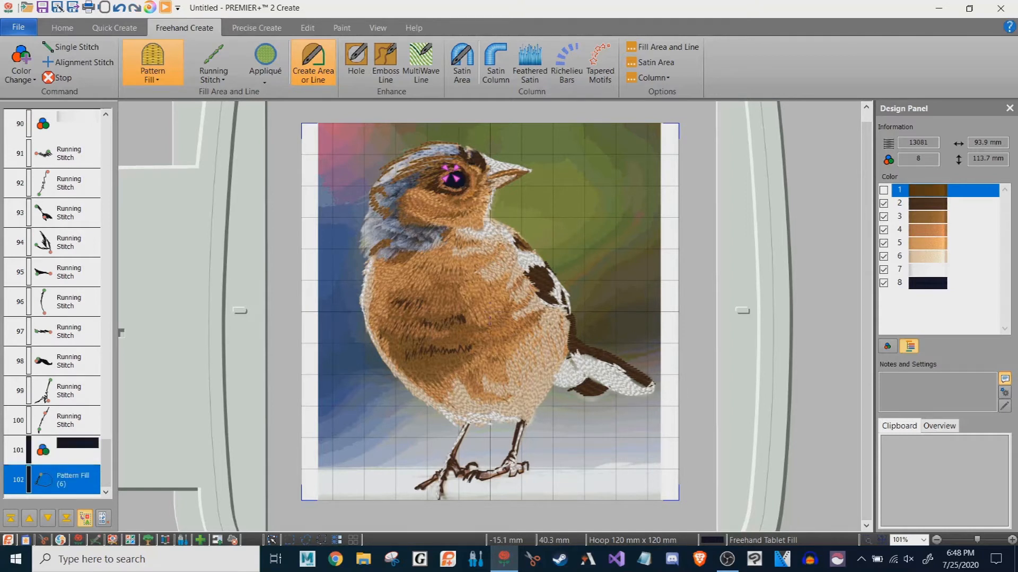
pyautogui.click(883, 190)
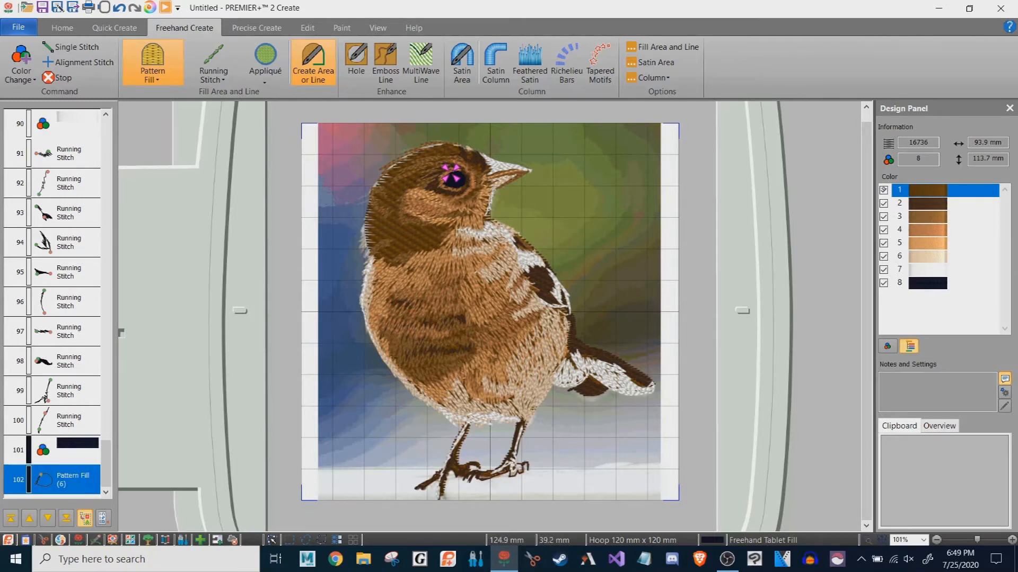
pyautogui.click(883, 189)
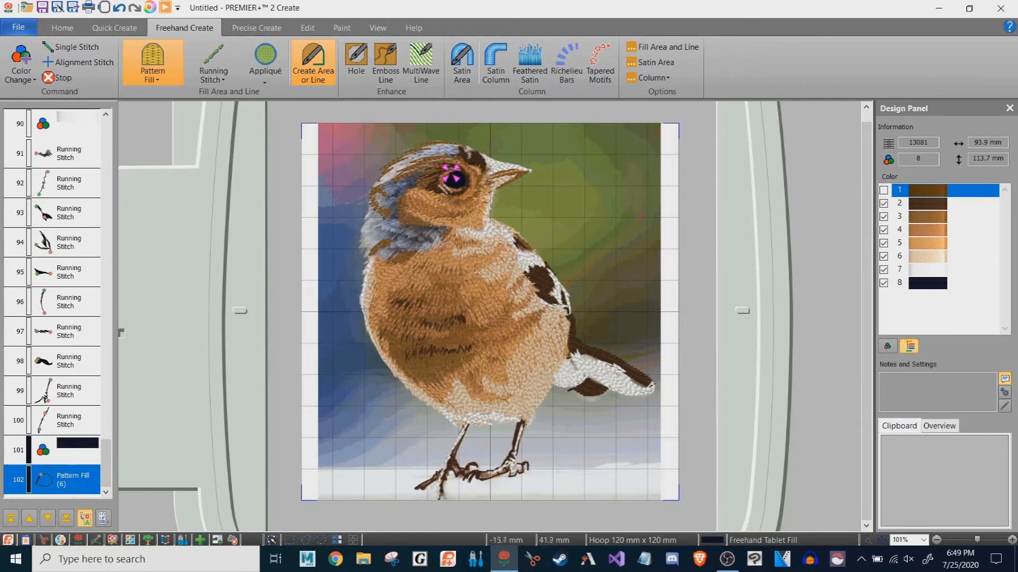
pyautogui.moveTo(406, 195)
pyautogui.mouseDown()
pyautogui.moveTo(400, 222)
pyautogui.moveTo(450, 232)
pyautogui.mouseUp()
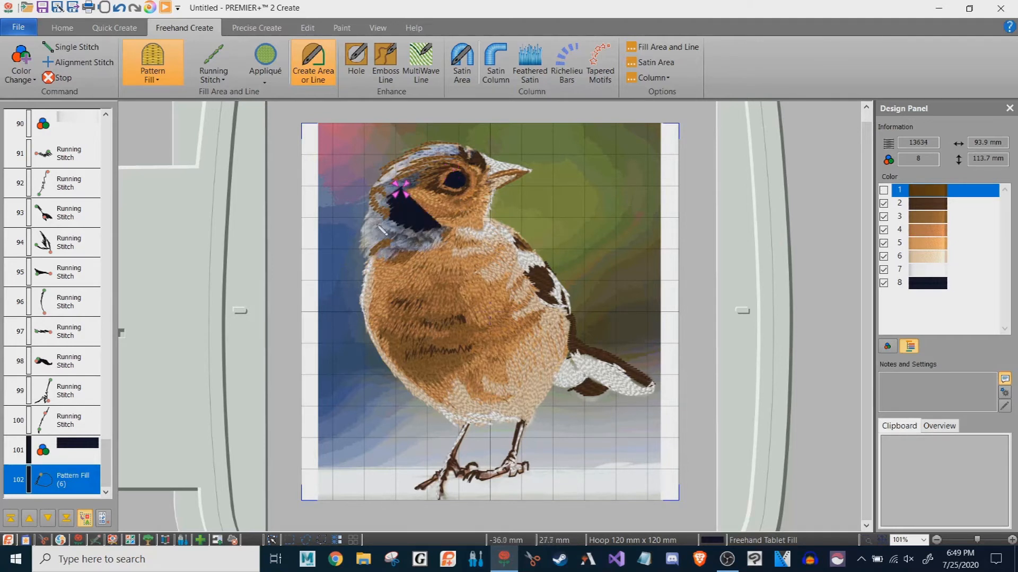
pyautogui.hotkey('ctrl', 'z')
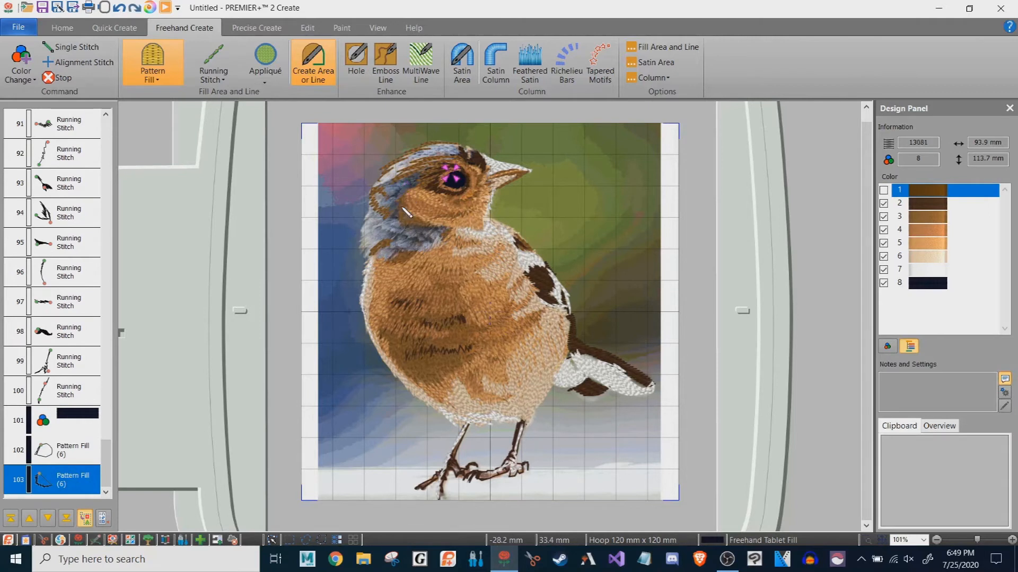
# - Draw dark running stitches along the blue-grey feathers behind the cheek and around the nape and lower neck
pyautogui.click(213, 62)
pyautogui.moveTo(409, 185)
pyautogui.mouseDown()
pyautogui.moveTo(396, 223)
pyautogui.moveTo(413, 241)
pyautogui.moveTo(423, 231)
pyautogui.moveTo(424, 241)
pyautogui.moveTo(448, 229)
pyautogui.mouseUp()
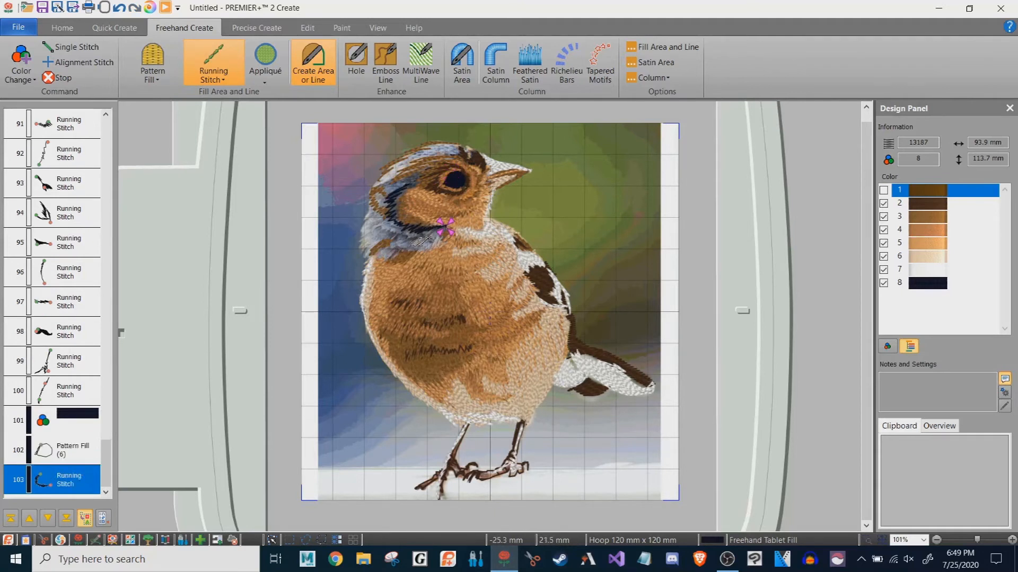
pyautogui.moveTo(406, 241)
pyautogui.mouseDown()
pyautogui.moveTo(368, 219)
pyautogui.moveTo(446, 227)
pyautogui.moveTo(372, 221)
pyautogui.mouseUp()
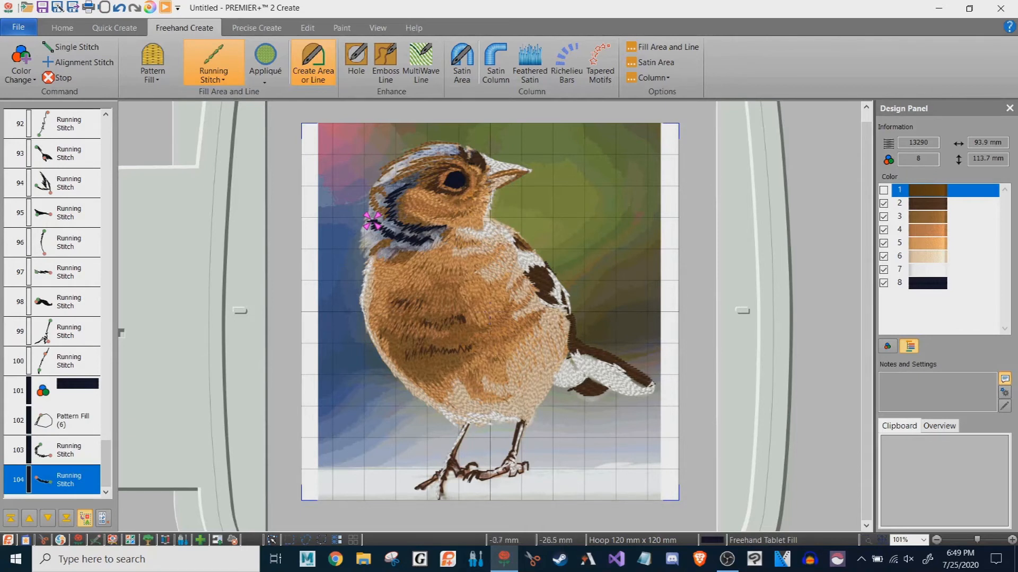
pyautogui.moveTo(417, 248)
pyautogui.mouseDown()
pyautogui.moveTo(389, 260)
pyautogui.moveTo(384, 248)
pyautogui.mouseUp()
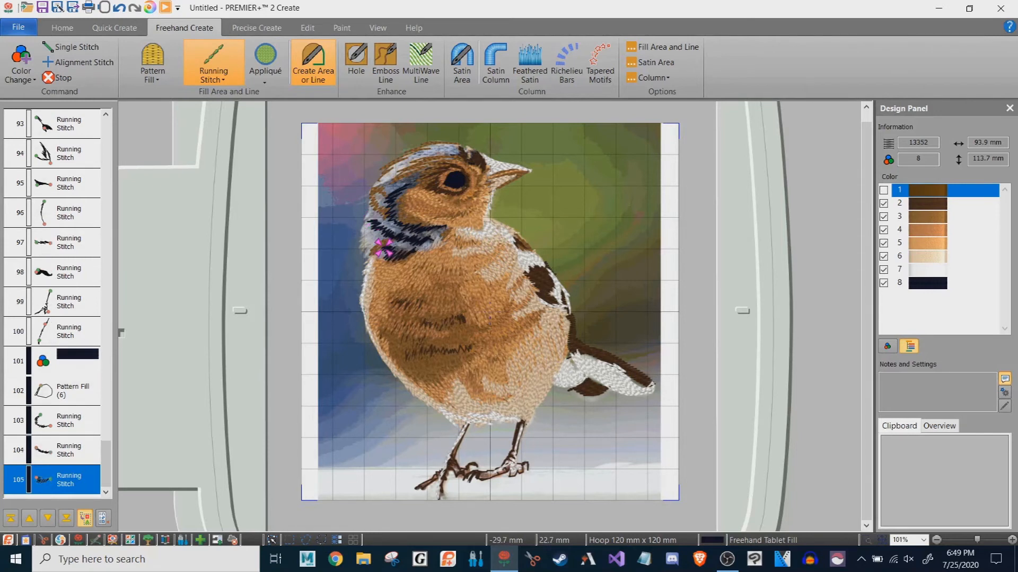
# - Hide the stitches of colors 2 to 7, leaving only color 8 displayed over the photo
pyautogui.click(883, 203)
pyautogui.click(883, 229)
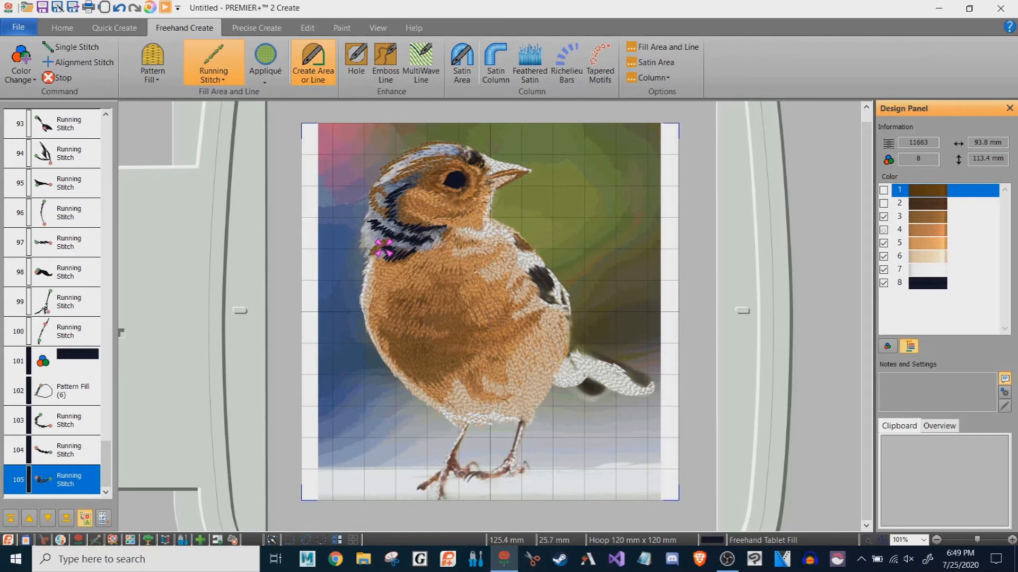
pyautogui.click(883, 216)
pyautogui.click(883, 243)
pyautogui.click(883, 256)
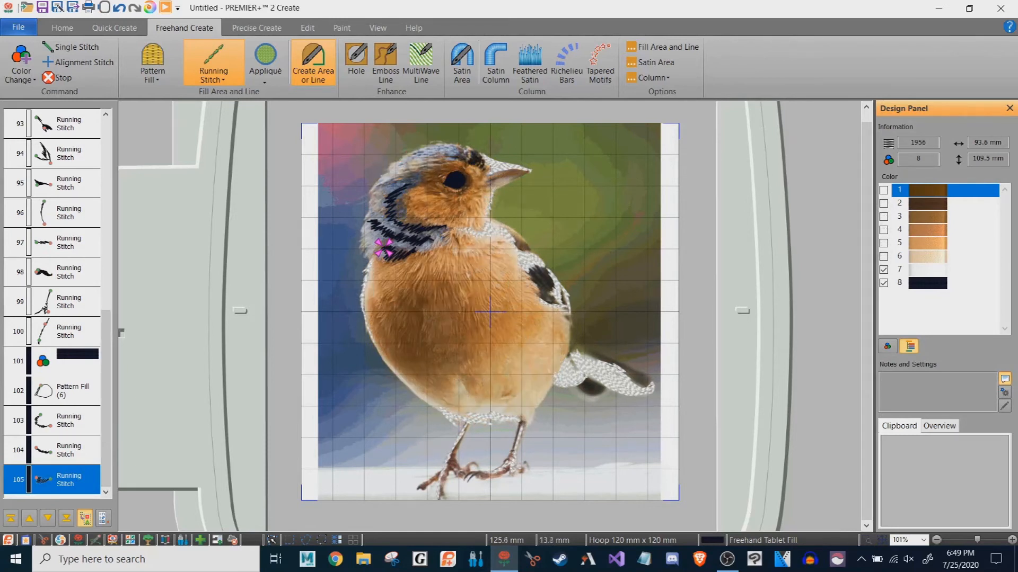
pyautogui.click(883, 269)
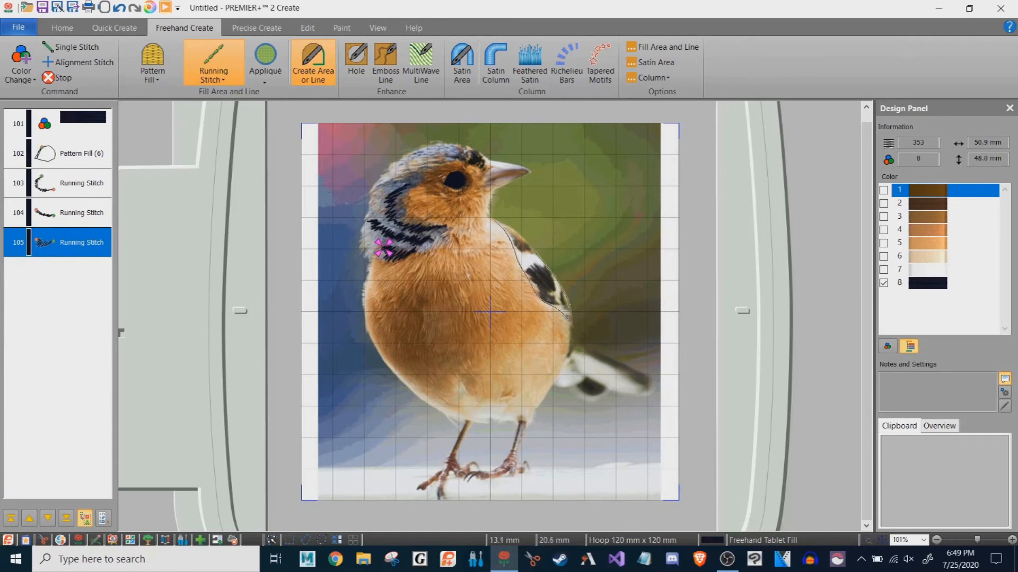
# - Outline the wing, beak, legs, feet and tail with dark running stitches, adding detail above the beak
pyautogui.click(488, 214)
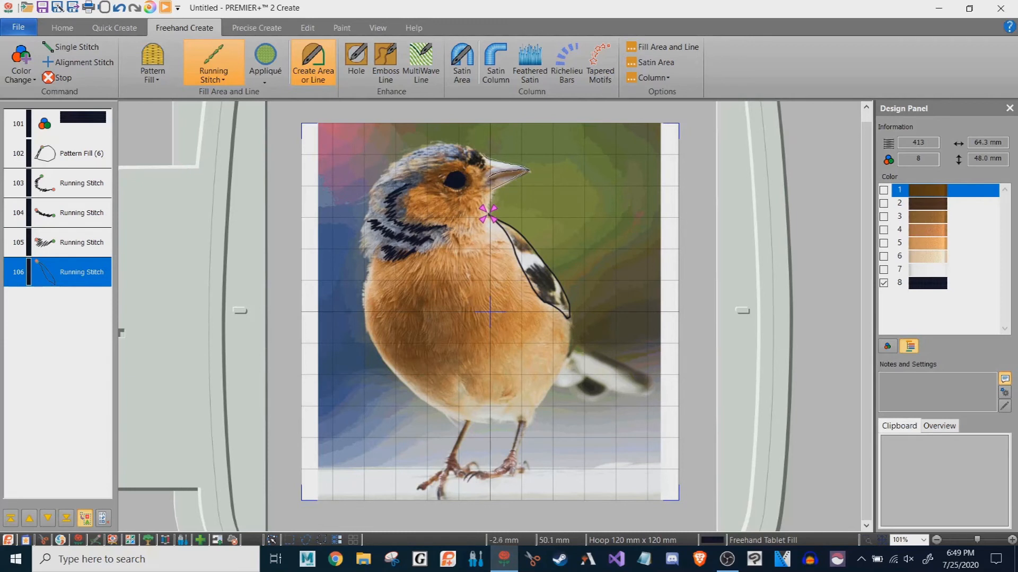
pyautogui.moveTo(488, 214); pyautogui.dragTo(478, 153)
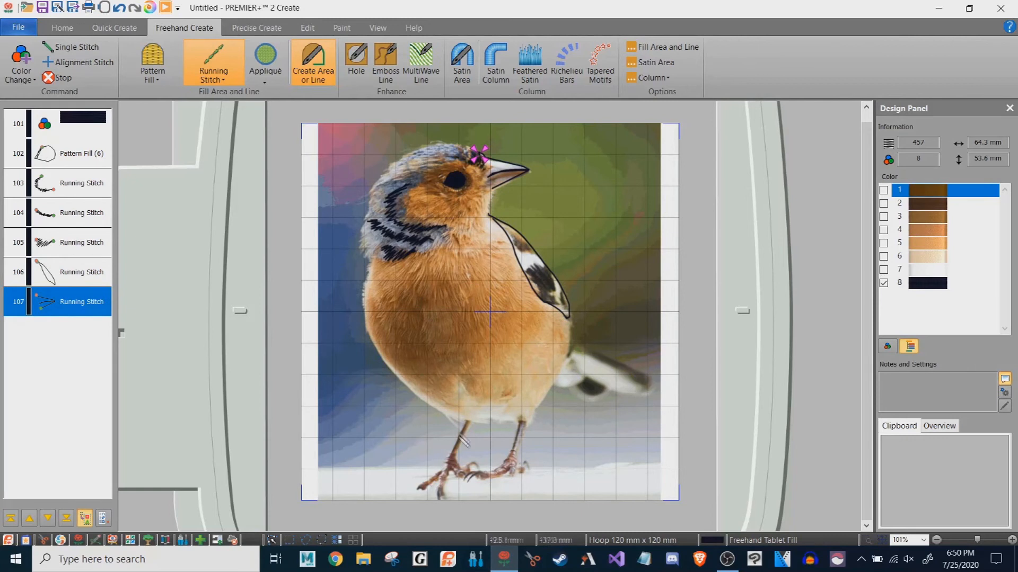
pyautogui.moveTo(467, 421)
pyautogui.mouseDown()
pyautogui.moveTo(442, 474)
pyautogui.moveTo(415, 497)
pyautogui.moveTo(441, 481)
pyautogui.moveTo(440, 499)
pyautogui.moveTo(454, 466)
pyautogui.mouseUp()
pyautogui.moveTo(520, 422)
pyautogui.mouseDown()
pyautogui.moveTo(504, 469)
pyautogui.moveTo(466, 477)
pyautogui.moveTo(487, 483)
pyautogui.moveTo(532, 467)
pyautogui.mouseUp()
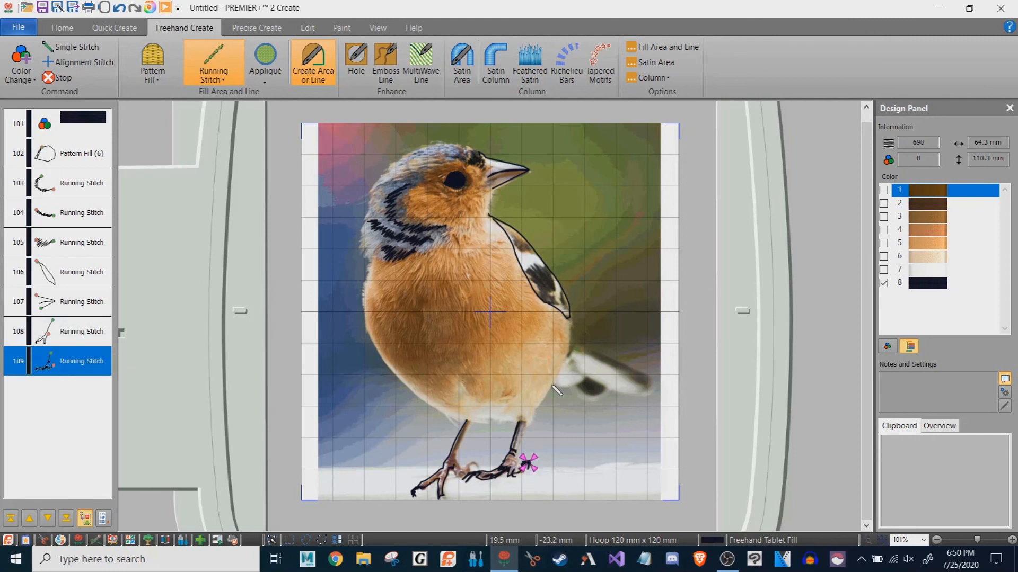
pyautogui.moveTo(552, 385)
pyautogui.mouseDown()
pyautogui.moveTo(585, 380)
pyautogui.moveTo(564, 355)
pyautogui.moveTo(568, 321)
pyautogui.moveTo(578, 342)
pyautogui.moveTo(653, 390)
pyautogui.moveTo(624, 397)
pyautogui.moveTo(581, 379)
pyautogui.moveTo(613, 397)
pyautogui.moveTo(568, 387)
pyautogui.mouseUp()
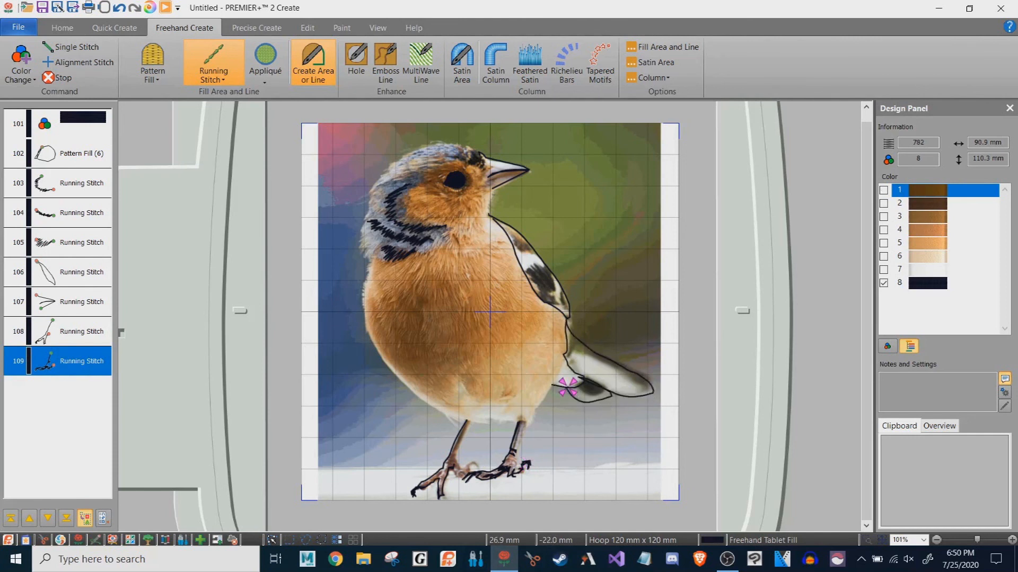